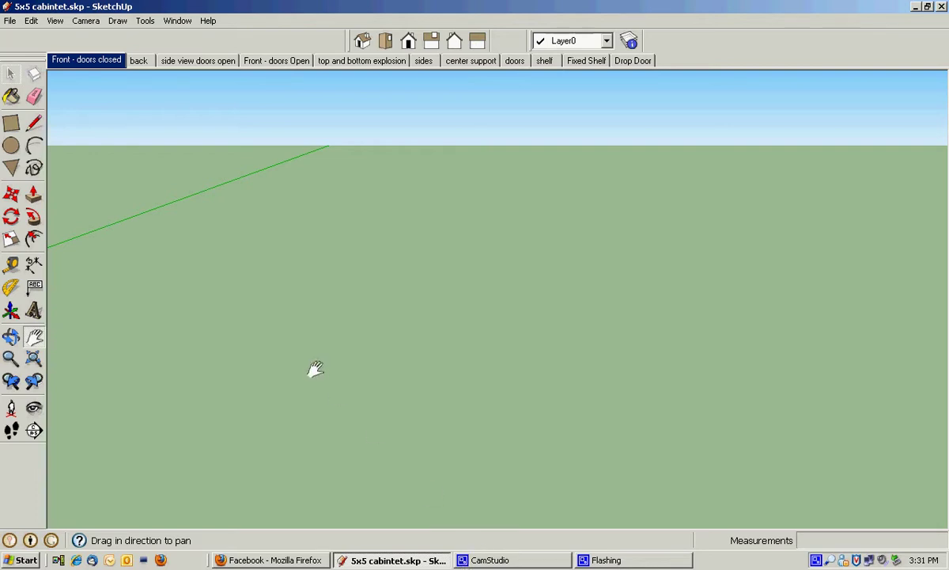
Switch to the 'Front - doors closed' scene showing the 7' 8" wide cabinet
left_click(77, 60)
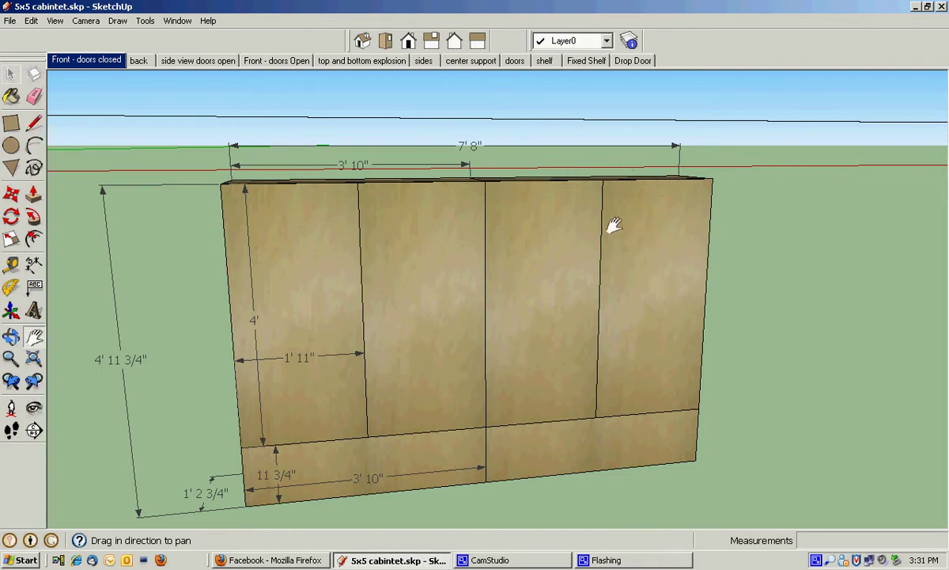
Orbit around the dimensioned closed front, then switch to the back scene
key("o")
left_click_drag(585, 244, 574, 322)
key("h")
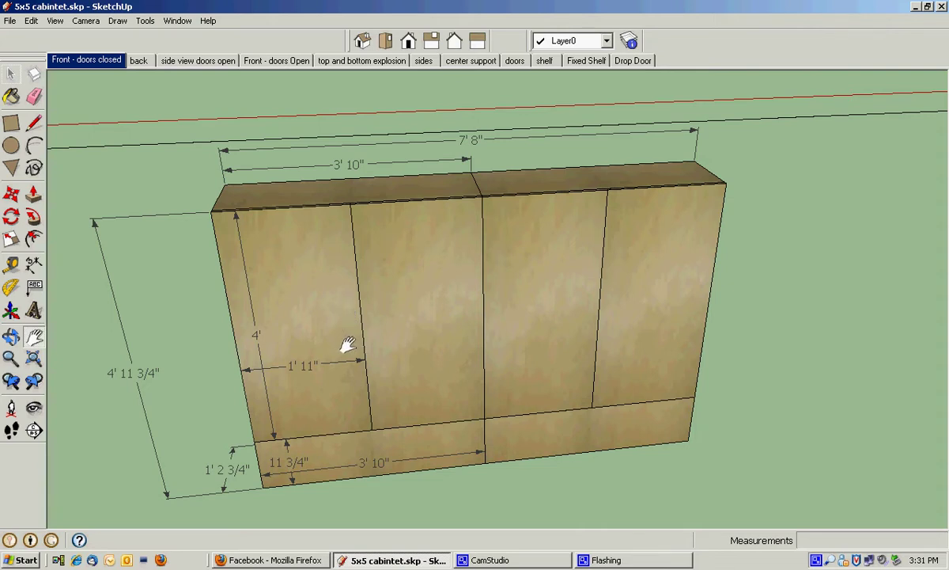
key("o")
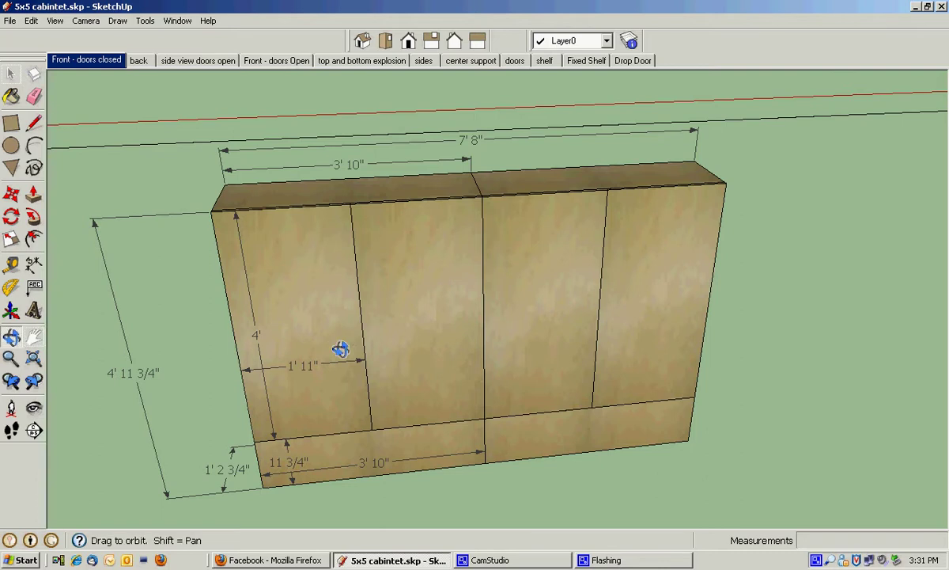
left_click_drag(333, 343, 325, 289)
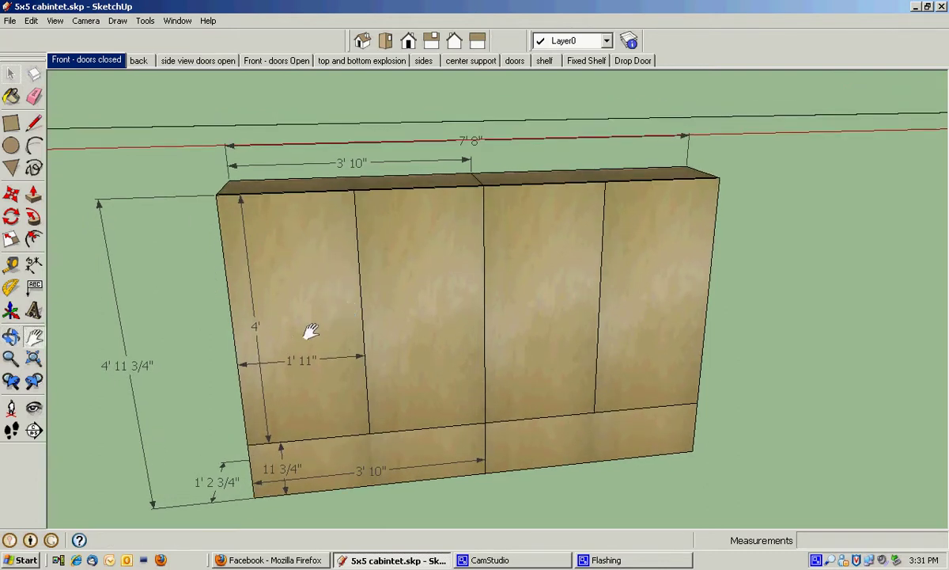
left_click_drag(399, 386, 307, 368)
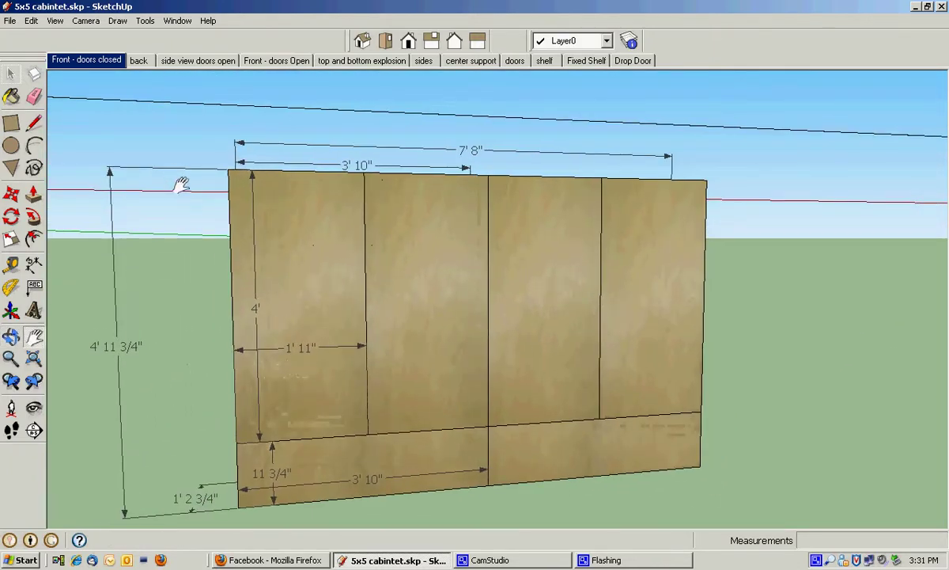
left_click(139, 63)
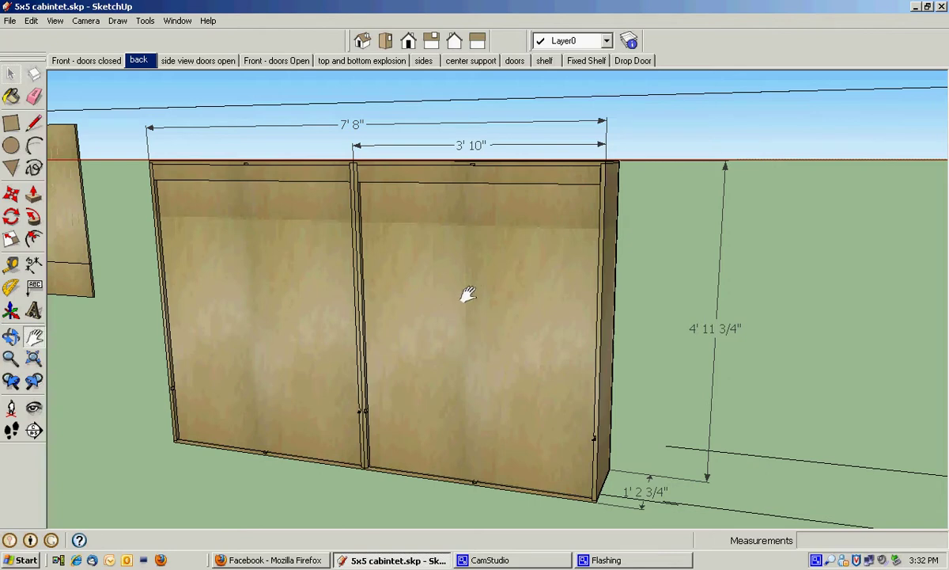
Orbit and zoom around the back, showing its 7' 8" width and 4' 11 3/4" height
middle_click_drag(485, 286, 283, 142)
scroll(427, 212, "up", 6)
scroll(284, 138, "down", 10)
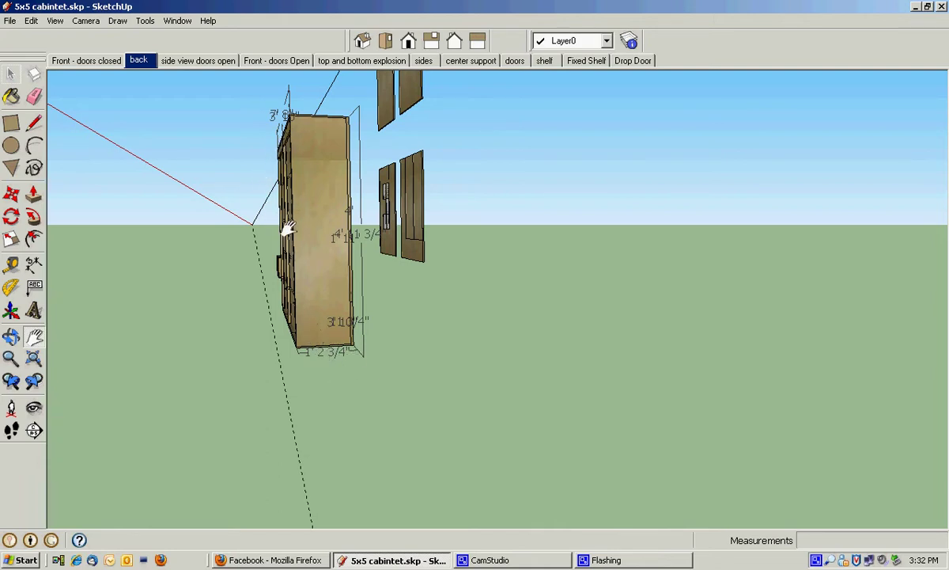
key("o")
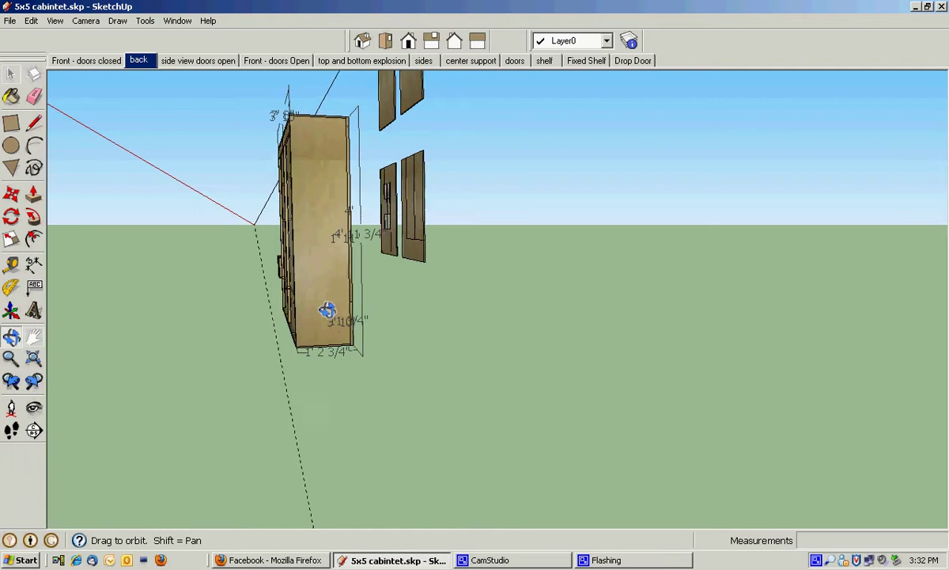
left_click_drag(329, 311, 339, 337)
Show the open cabinet's 3' 1" side depth, then zoom in on the front's lower drawer units
left_click(186, 60)
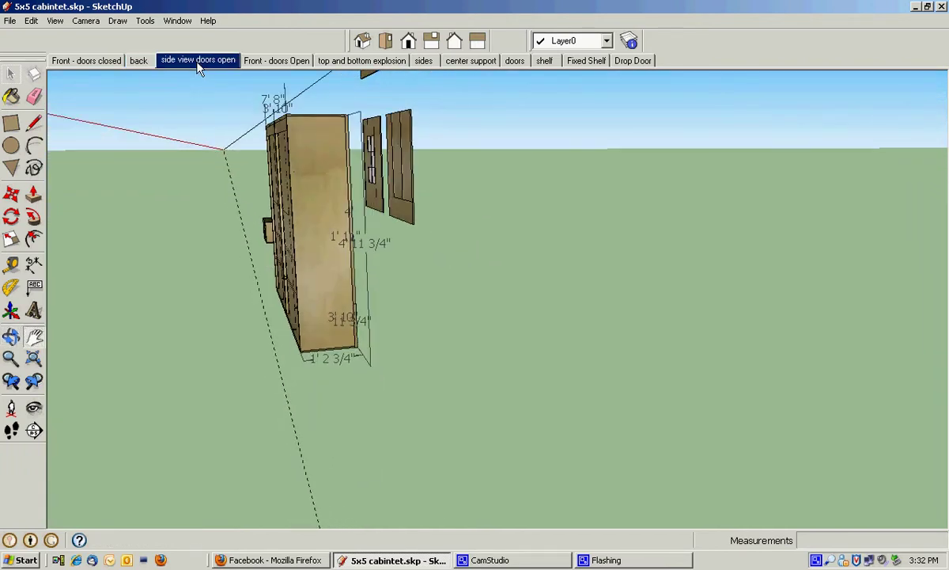
key("h")
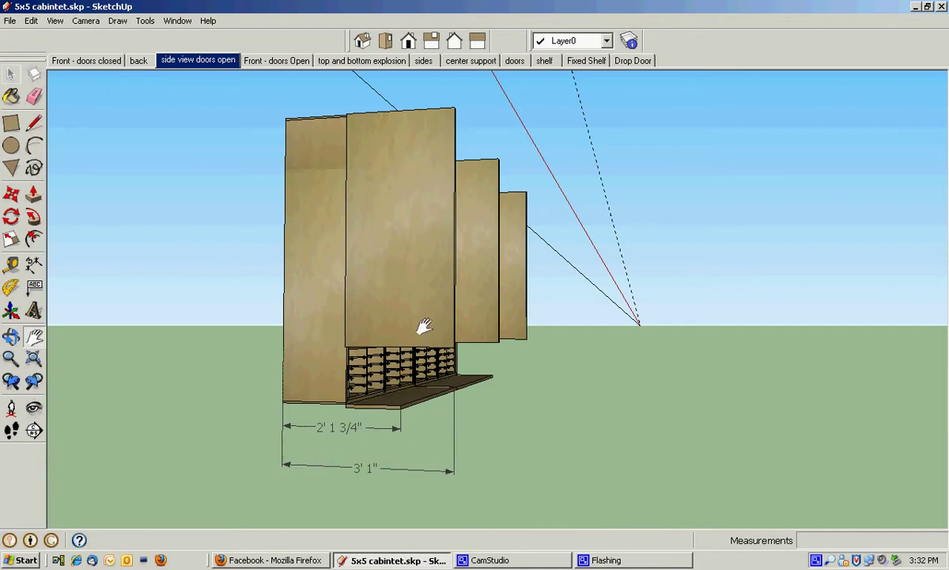
left_click(277, 61)
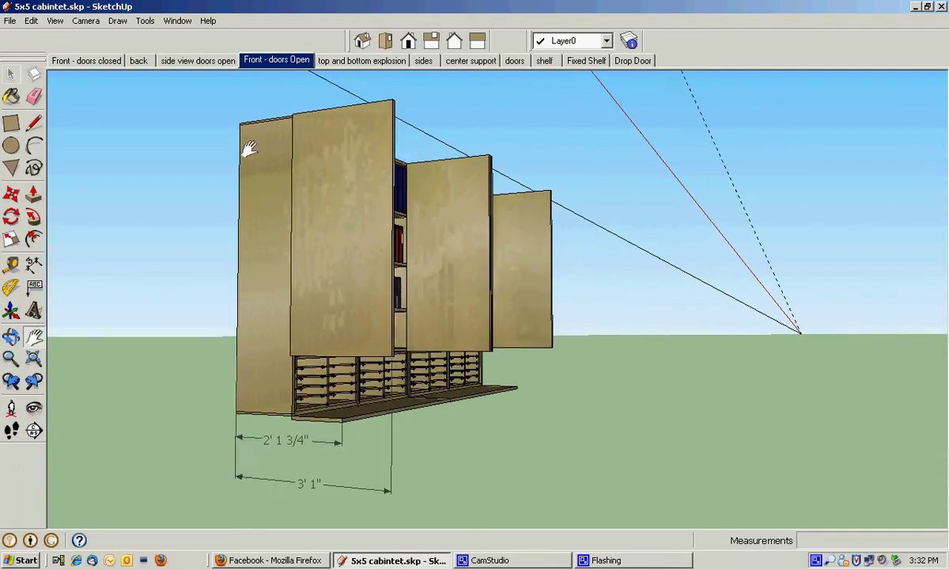
scroll(318, 329, "down", 4)
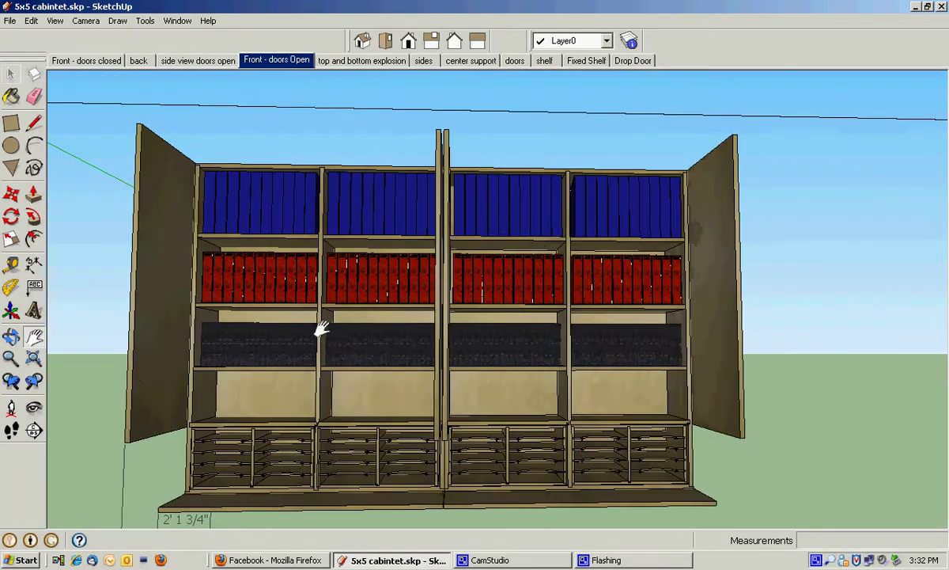
middle_click_drag(365, 324, 368, 363)
key("h")
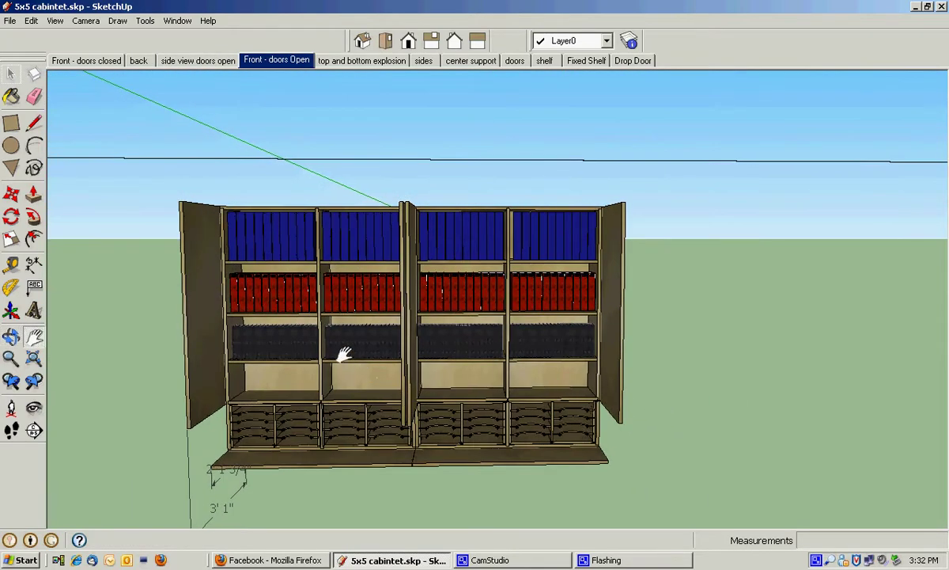
scroll(318, 422, "up", 5)
scroll(294, 417, "up", 2)
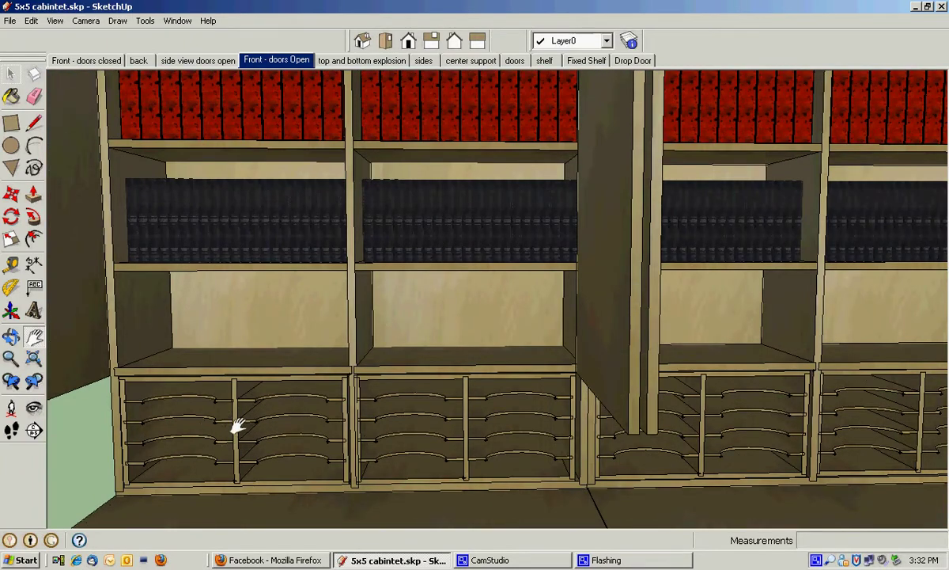
left_click(12, 193)
Move the lower-left and lower-middle drawer units back into their original bays
left_click(132, 487)
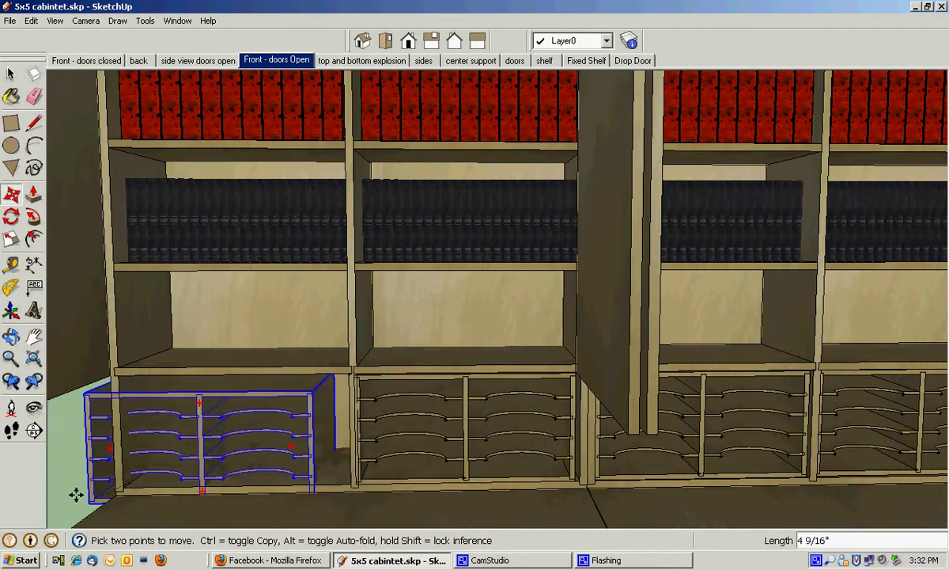
scroll(137, 488, "down", 6)
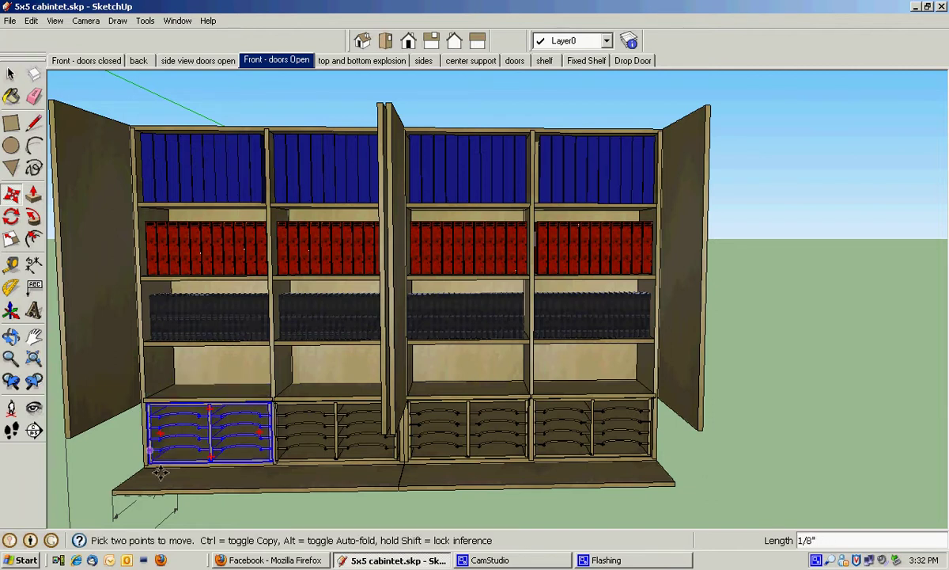
left_click(223, 407)
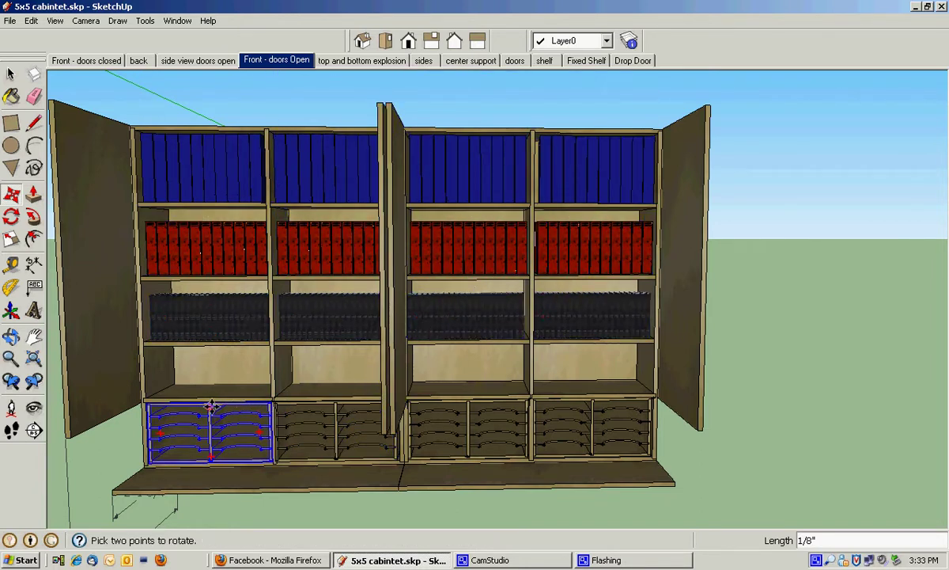
scroll(270, 393, "up", 1)
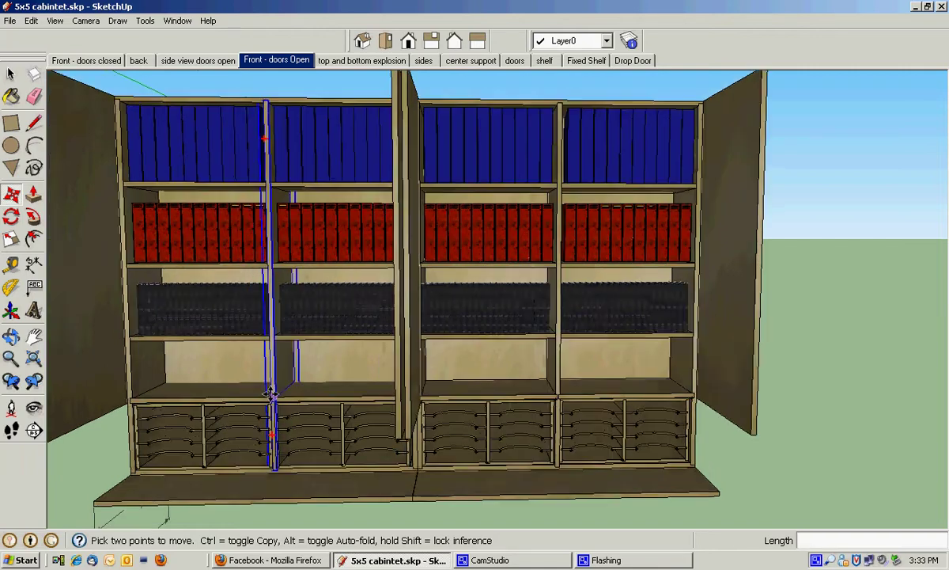
scroll(270, 393, "up", 3)
scroll(370, 371, "down", 1)
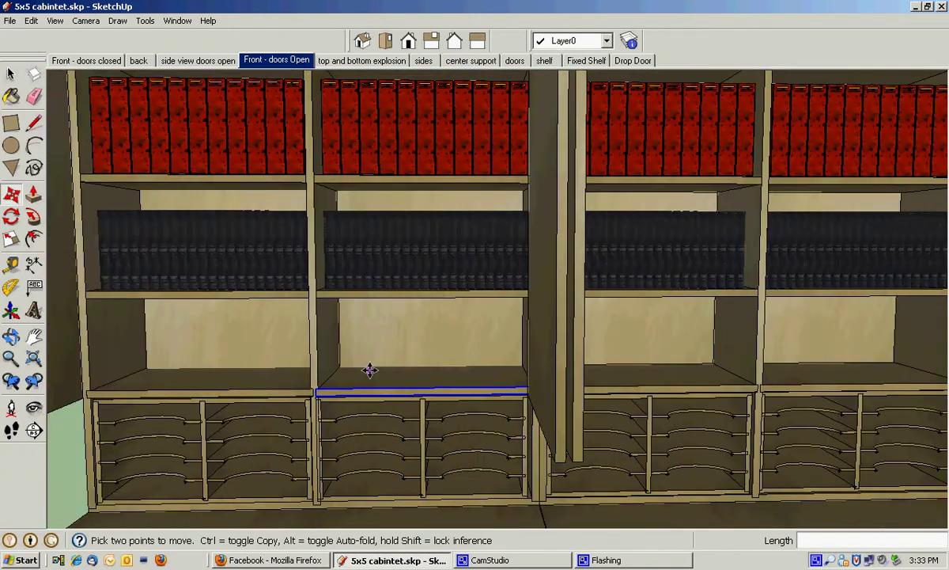
scroll(369, 370, "down", 2)
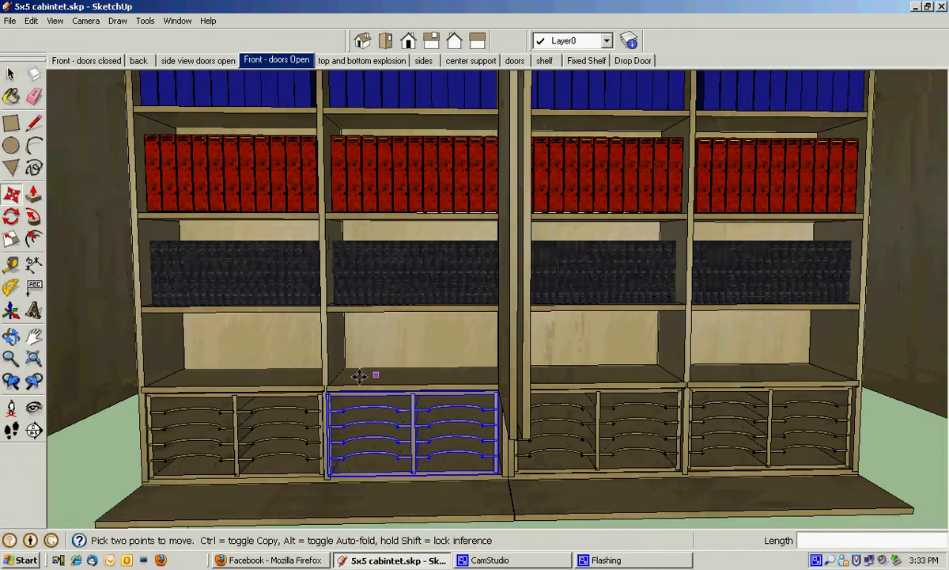
left_click(416, 436)
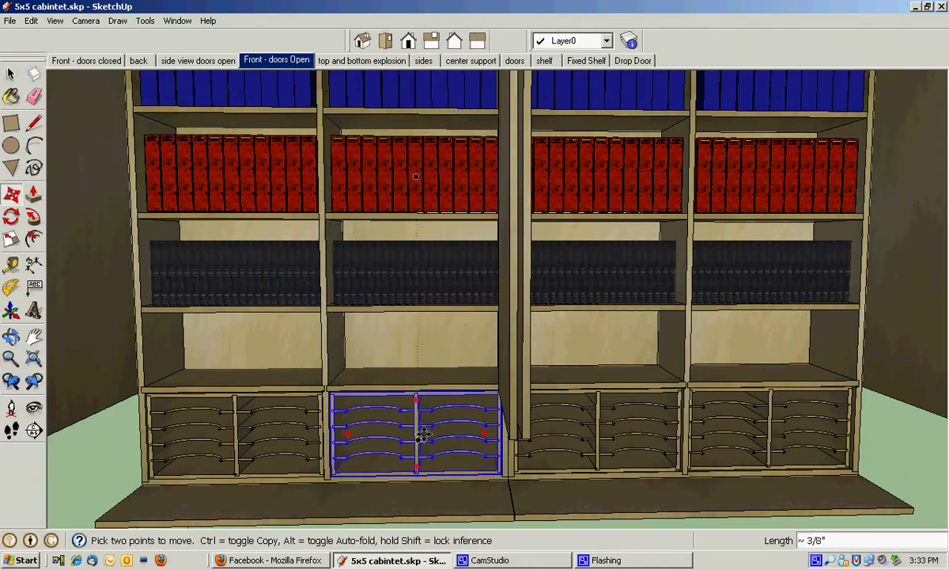
left_click(416, 439)
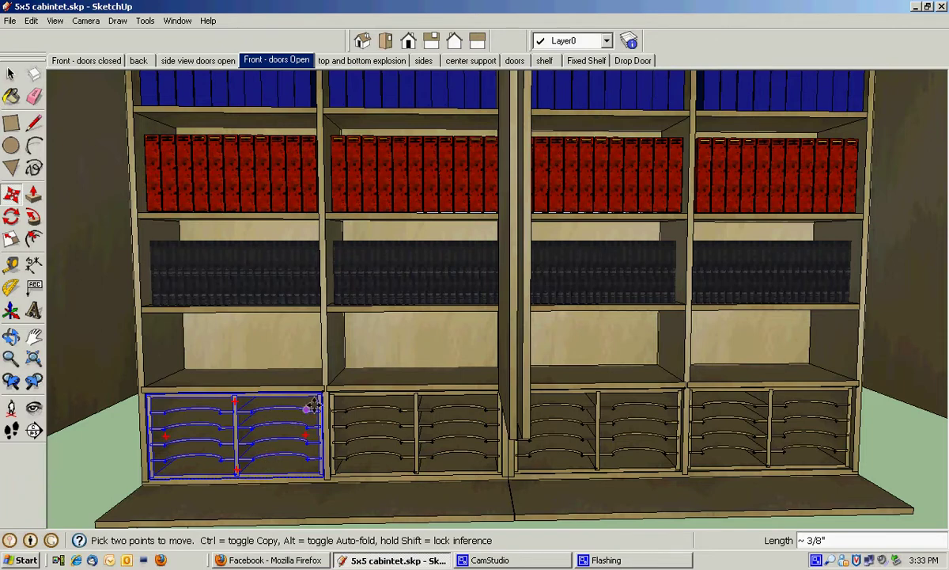
Orbit around the whole open cabinet, then switch to the 'top and bottom explosion' scene
scroll(314, 405, "down", 5)
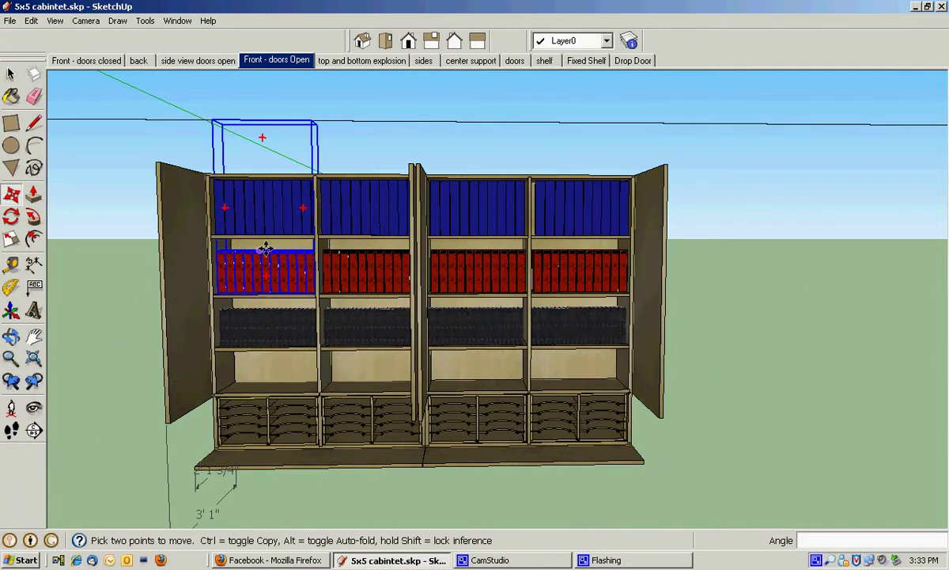
middle_click_drag(98, 222, 129, 225)
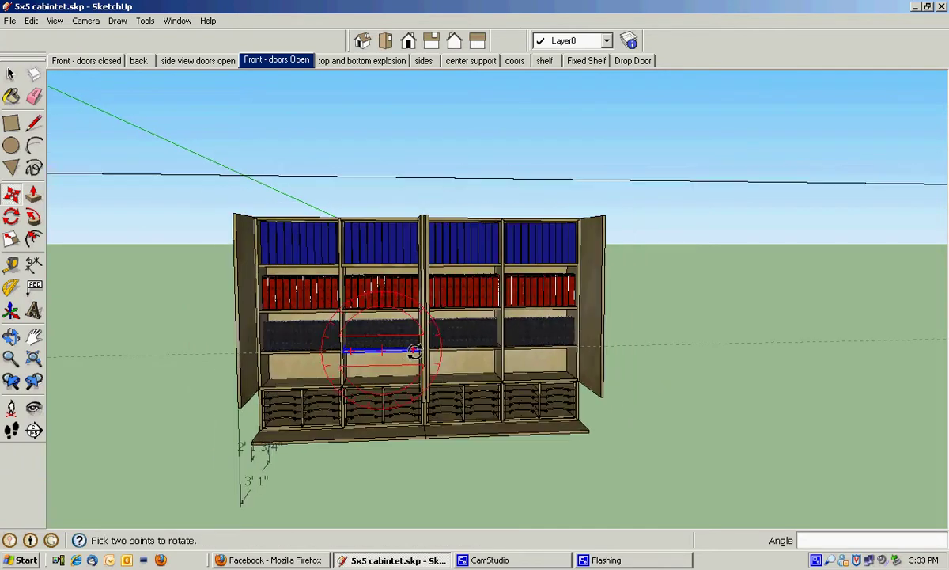
scroll(386, 358, "down", 2)
mouse_move(390, 358)
middle_mouse_down()
mouse_move(428, 371)
mouse_move(407, 364)
middle_mouse_up()
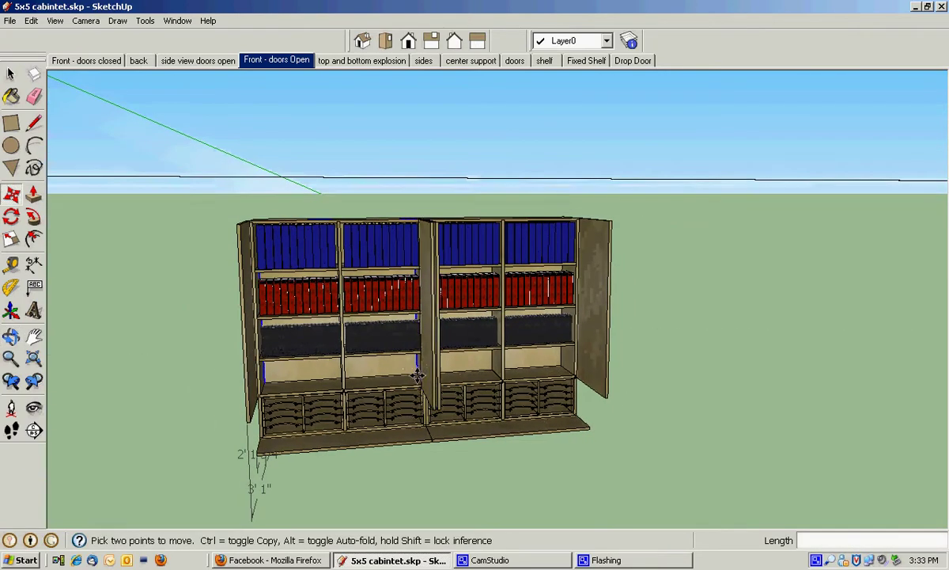
left_click(356, 63)
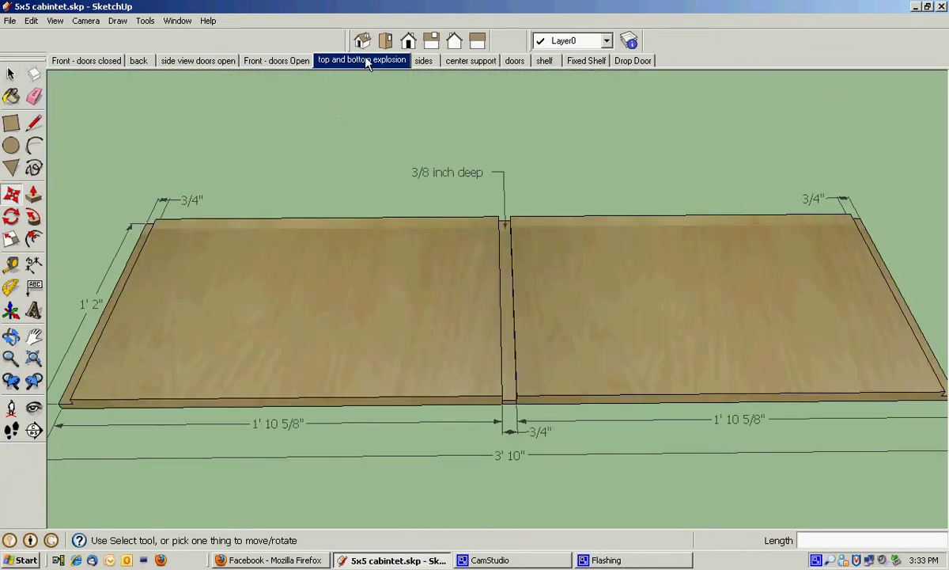
Return to Select and show the 'sides' scene, then the 'center support' scene
key("space")
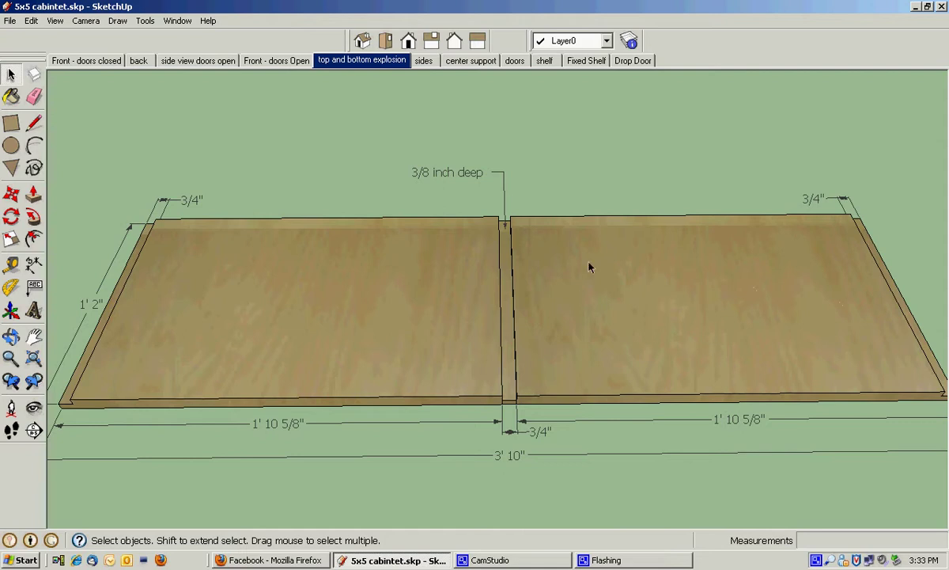
left_click(423, 61)
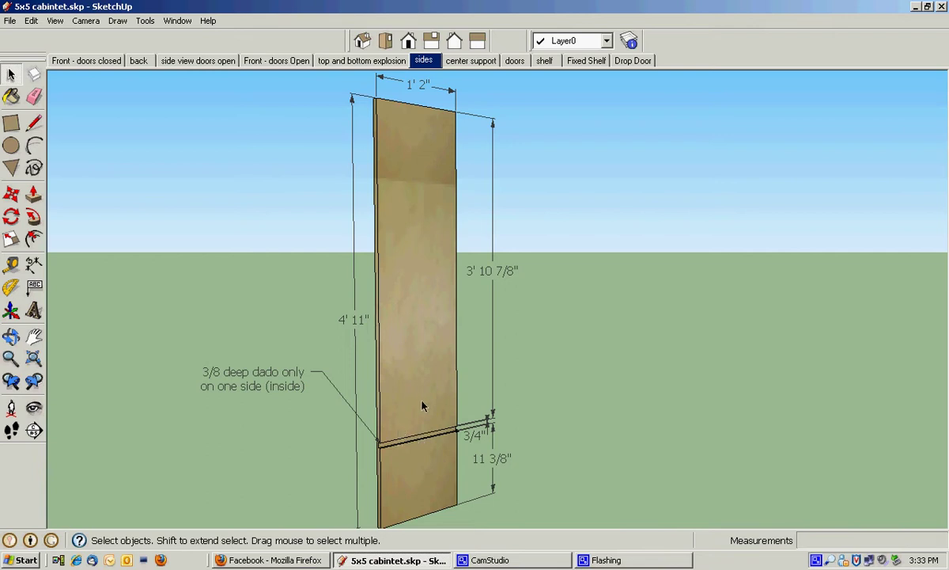
left_click(471, 61)
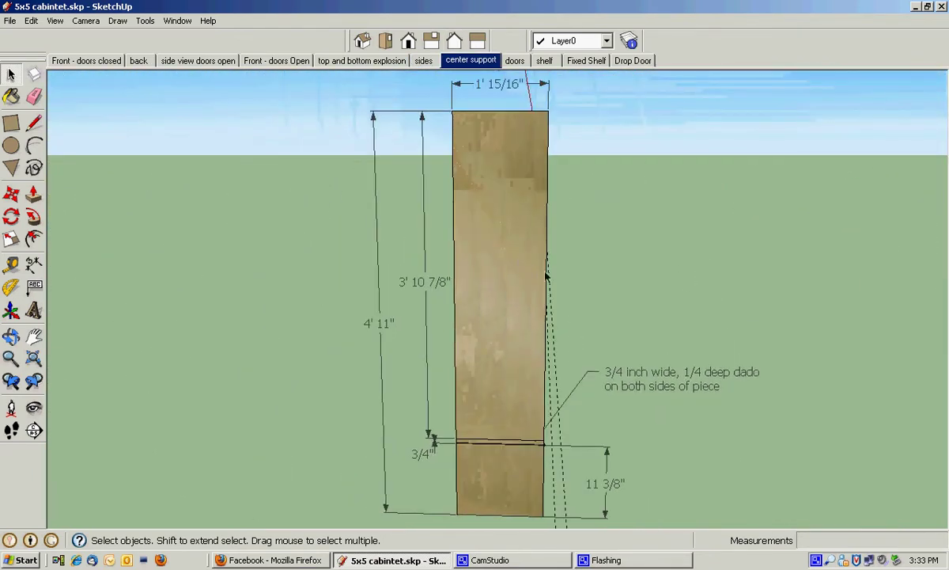
Orbit close to the center support's two-sided dados, then show 'Front - doors Open' and 'doors'
middle_click_drag(487, 161, 666, 380)
scroll(666, 379, "up", 2)
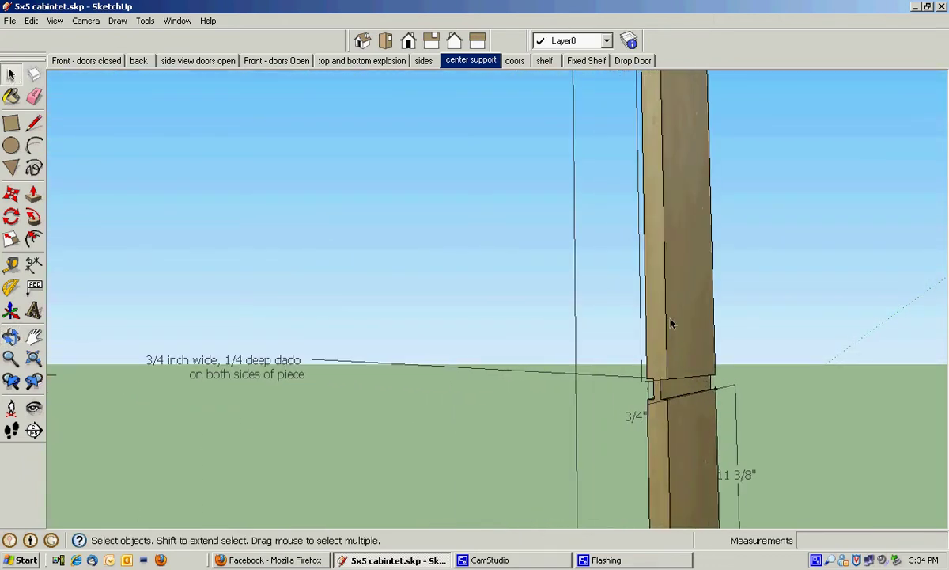
middle_click_drag(673, 390, 269, 397)
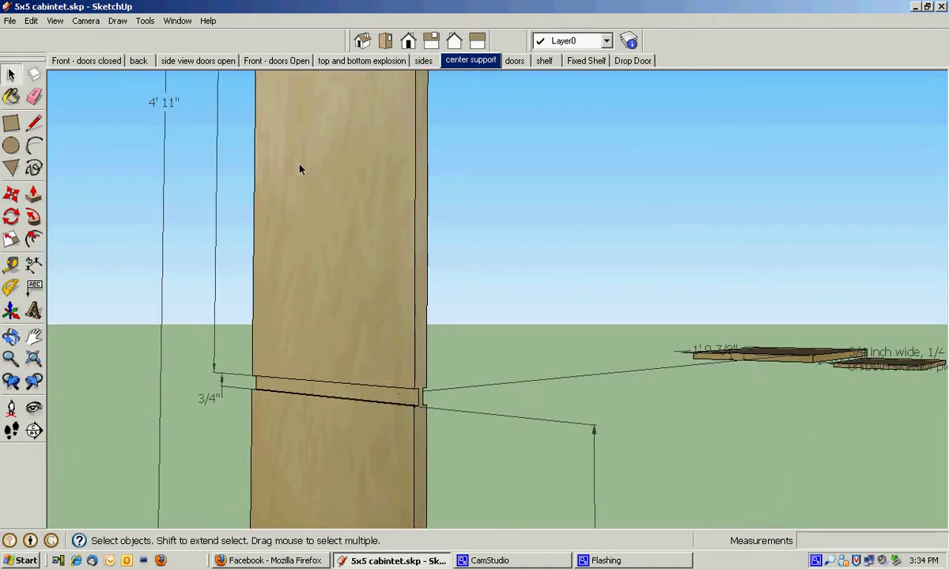
left_click(278, 61)
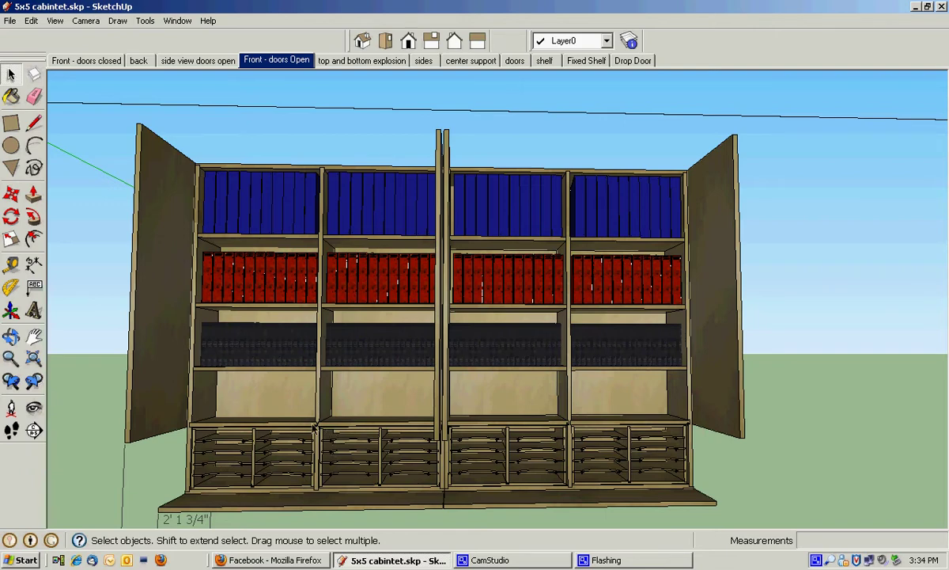
left_click(515, 61)
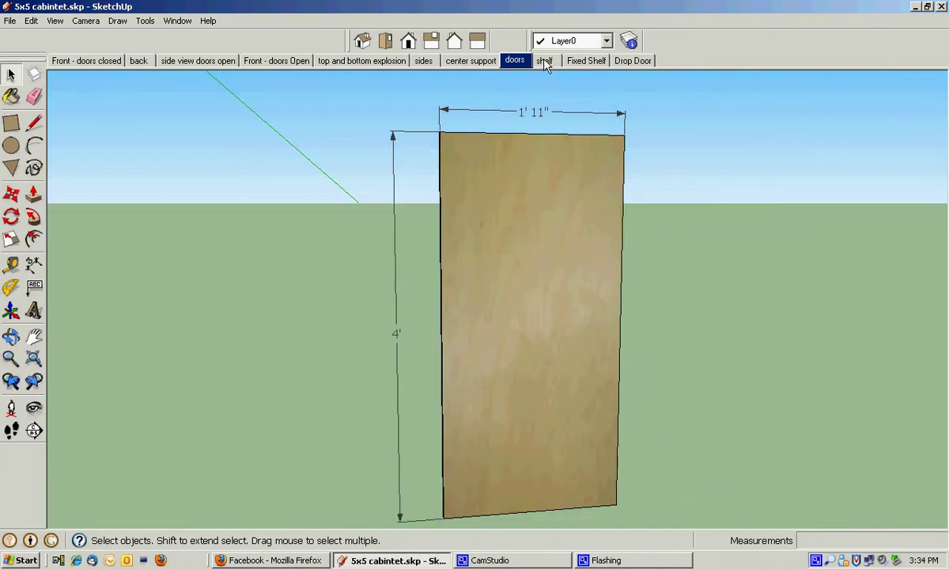
Show the shelf, Fixed Shelf, Drop Door and side doors-open scenes, ending on 'Front - doors Open'
left_click(545, 62)
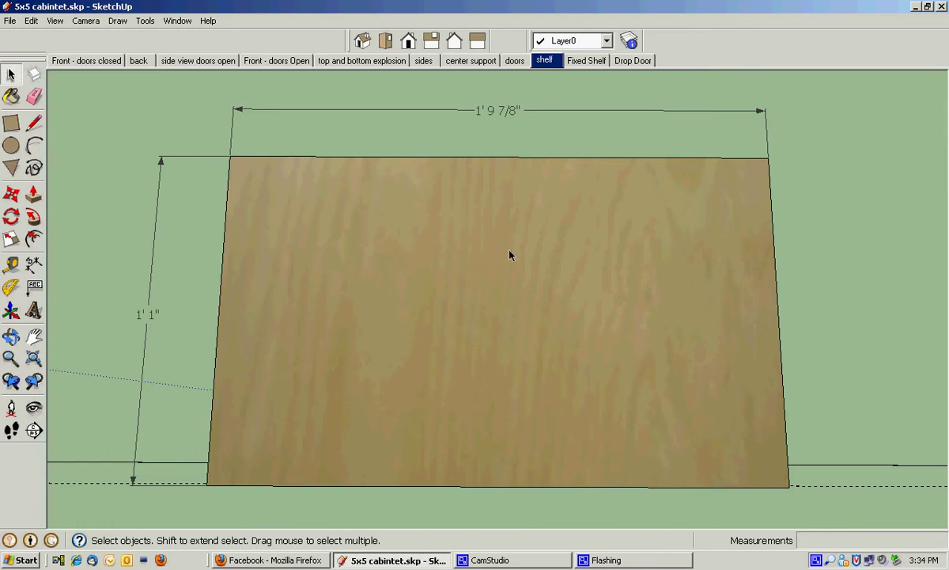
left_click(587, 65)
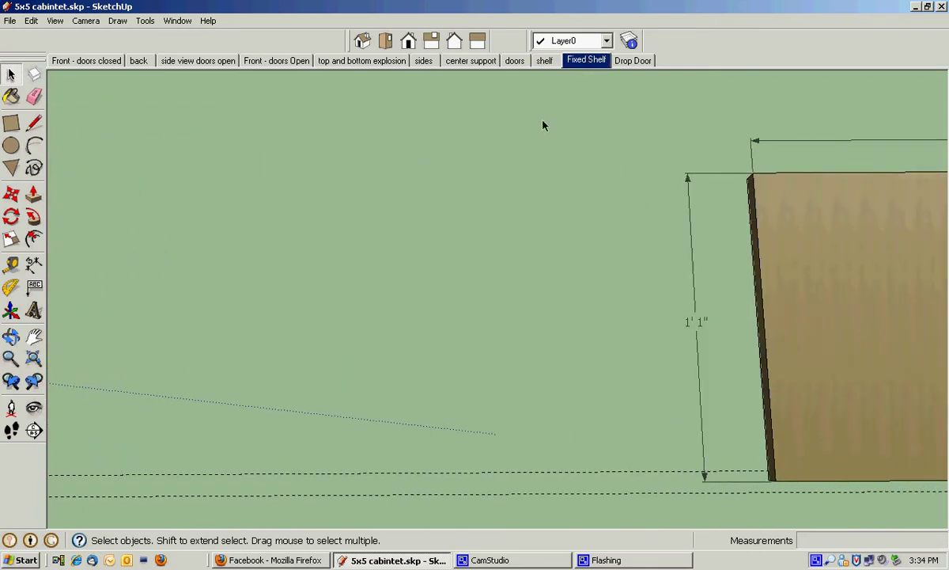
left_click(635, 60)
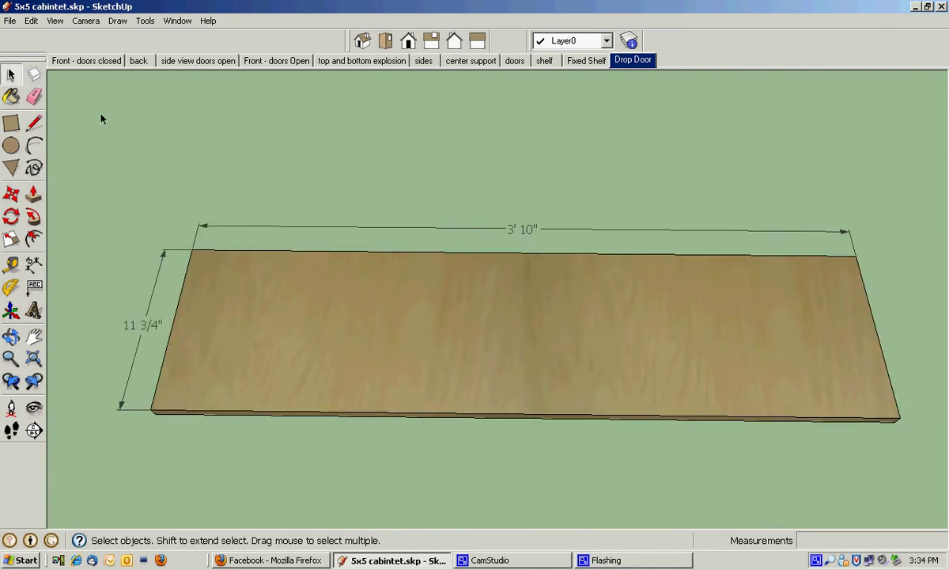
left_click(196, 60)
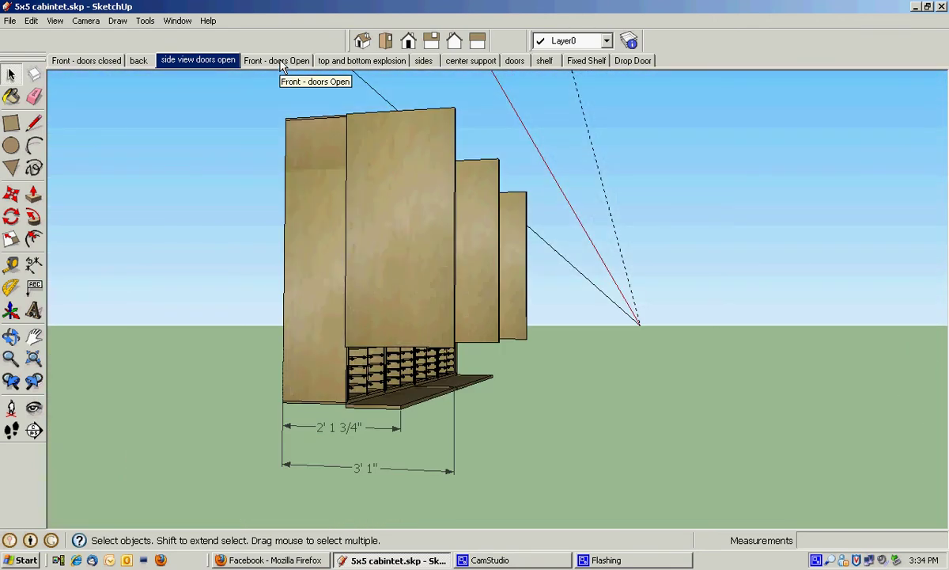
left_click(280, 63)
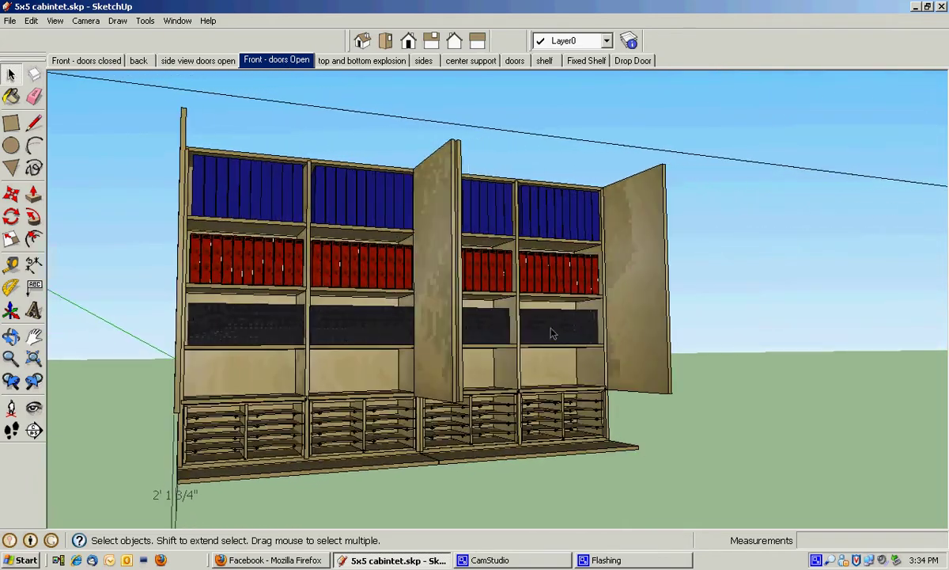
Zoom out slightly on the open front view and stop the CamStudio recording
scroll(599, 447, "down", 1)
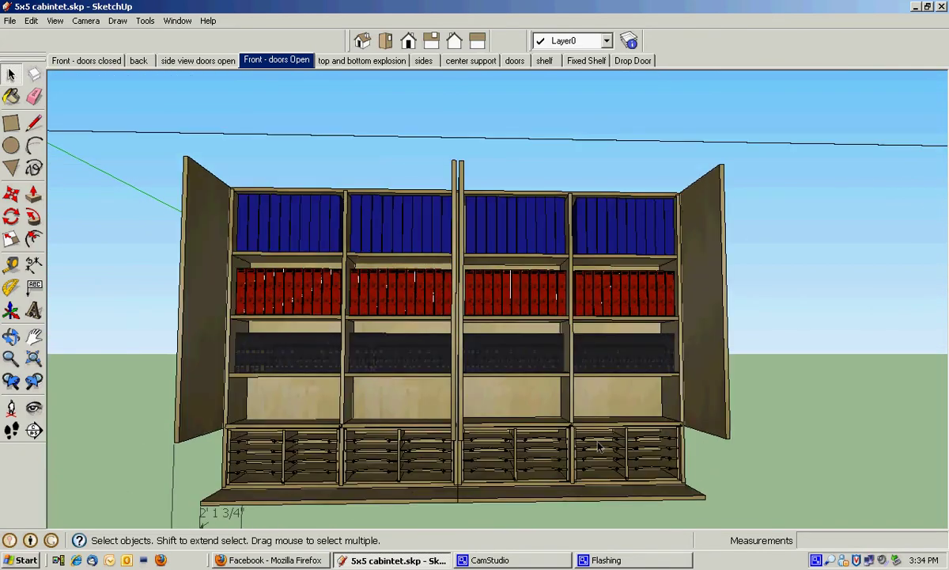
left_click(514, 559)
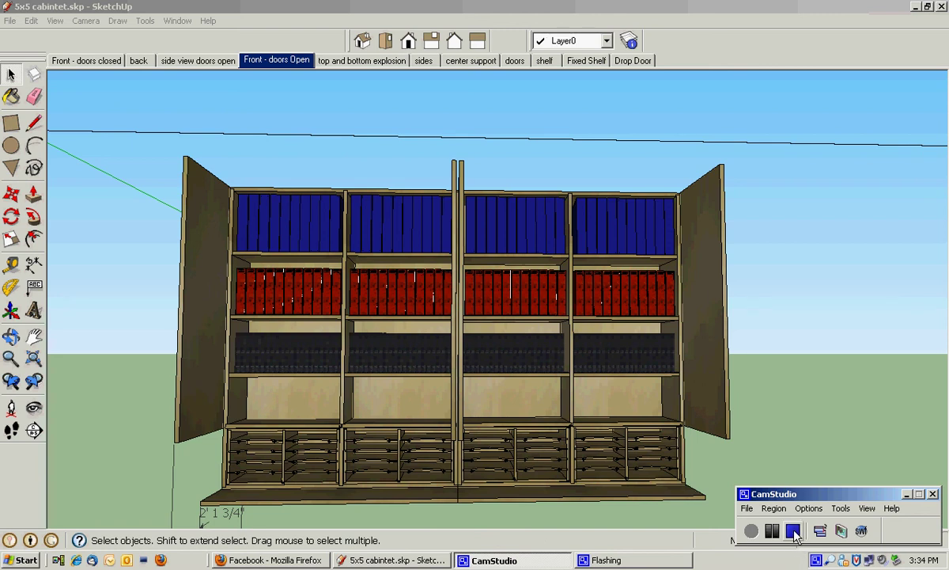
left_click(795, 532)
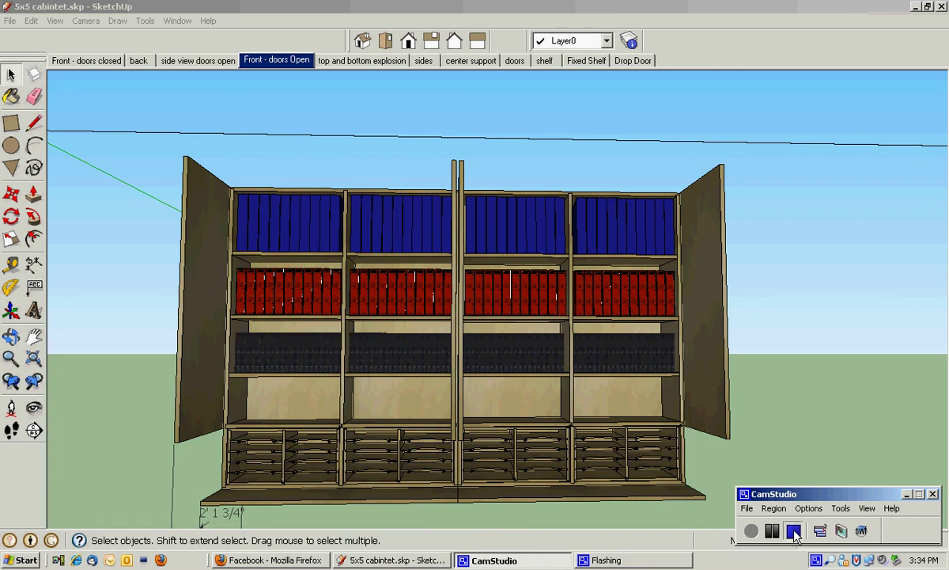